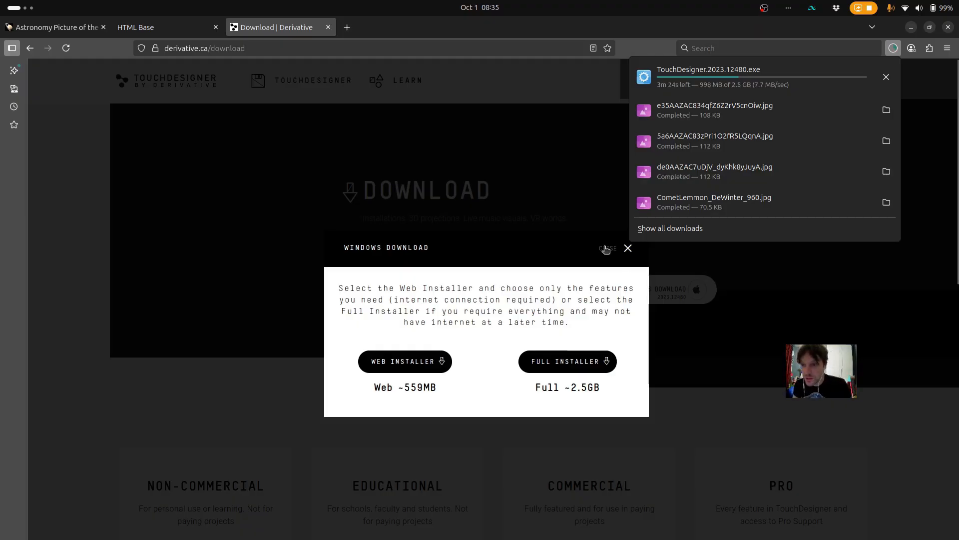
Dismiss the Windows installer choice on the TouchDesigner download page
{"action": "left_click", "coordinate": [608, 248]}
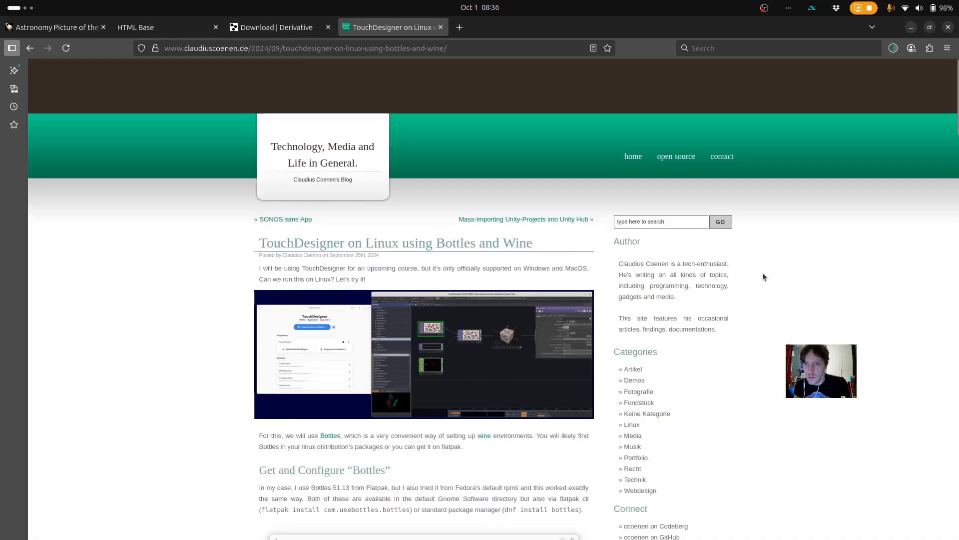
{"action": "scroll", "coordinate": [762, 272], "scroll_direction": "down", "scroll_amount": 1}
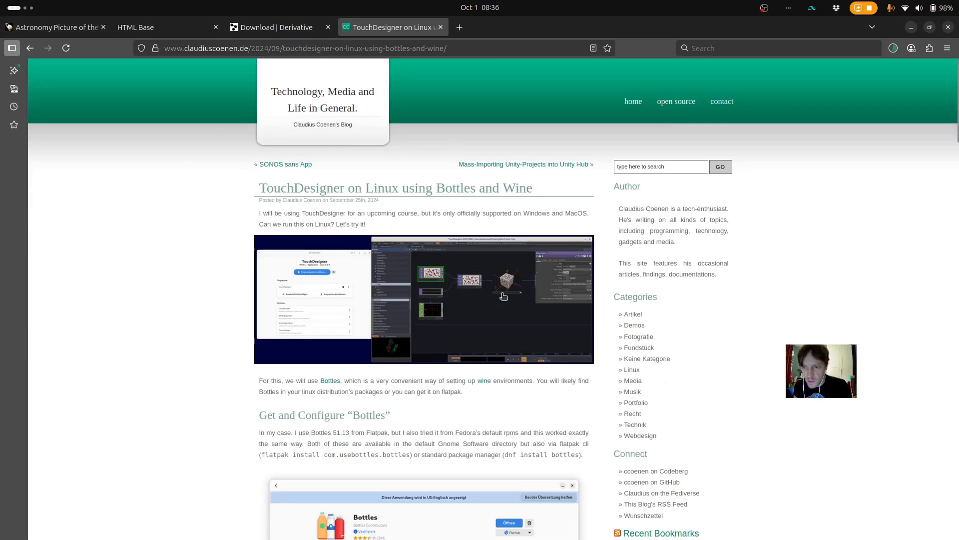
Read the blog guide on installing Bottles, creating a bottle, adding its dependencies and running the TouchDesigner installer
{"action": "scroll", "coordinate": [489, 290], "scroll_direction": "down", "scroll_amount": 5}
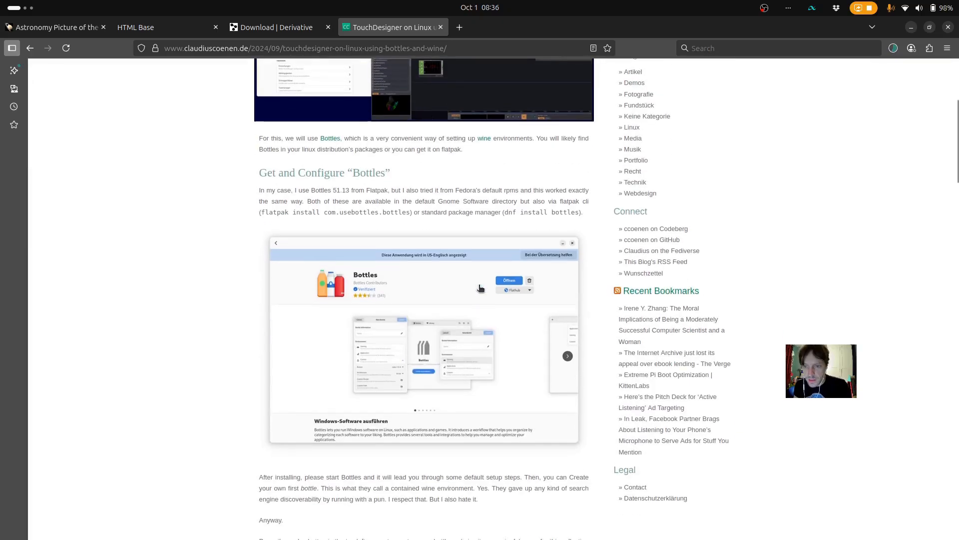
{"action": "scroll", "coordinate": [480, 288], "scroll_direction": "down", "scroll_amount": 1}
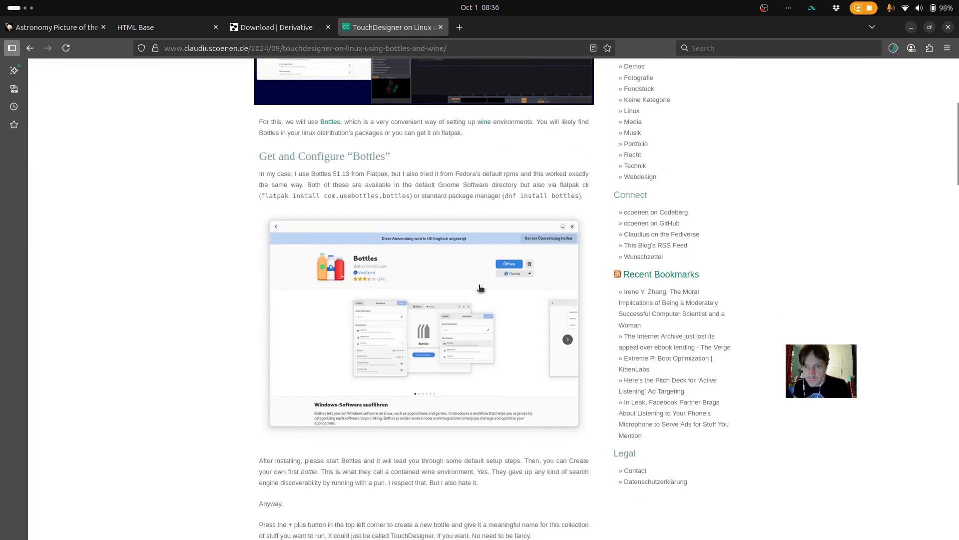
{"action": "scroll", "coordinate": [481, 288], "scroll_direction": "down", "scroll_amount": 2}
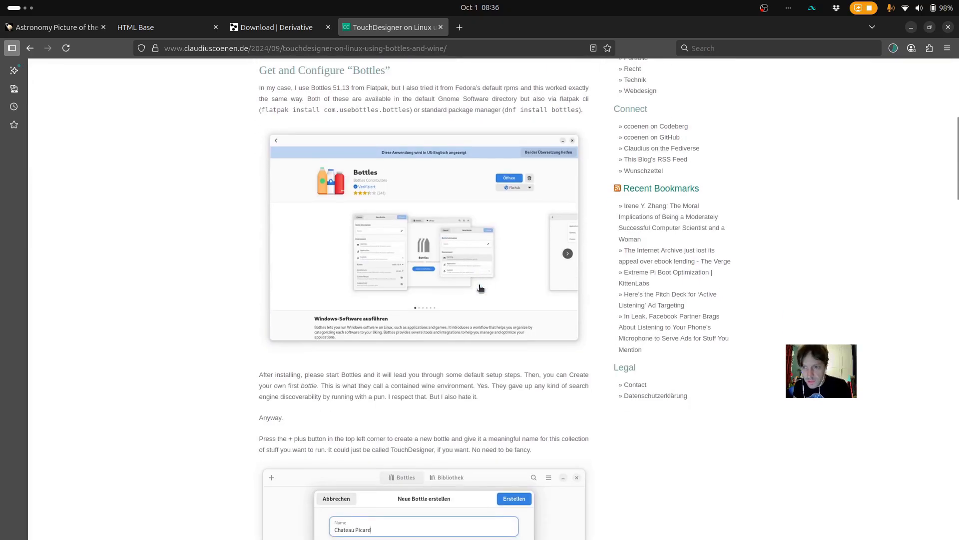
{"action": "scroll", "coordinate": [480, 288], "scroll_direction": "down", "scroll_amount": 4}
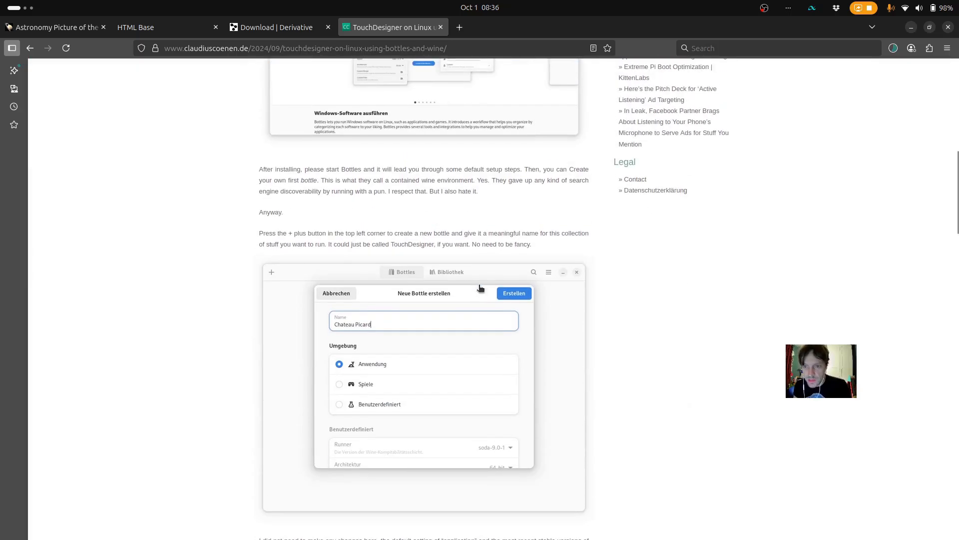
{"action": "scroll", "coordinate": [480, 287], "scroll_direction": "down", "scroll_amount": 7}
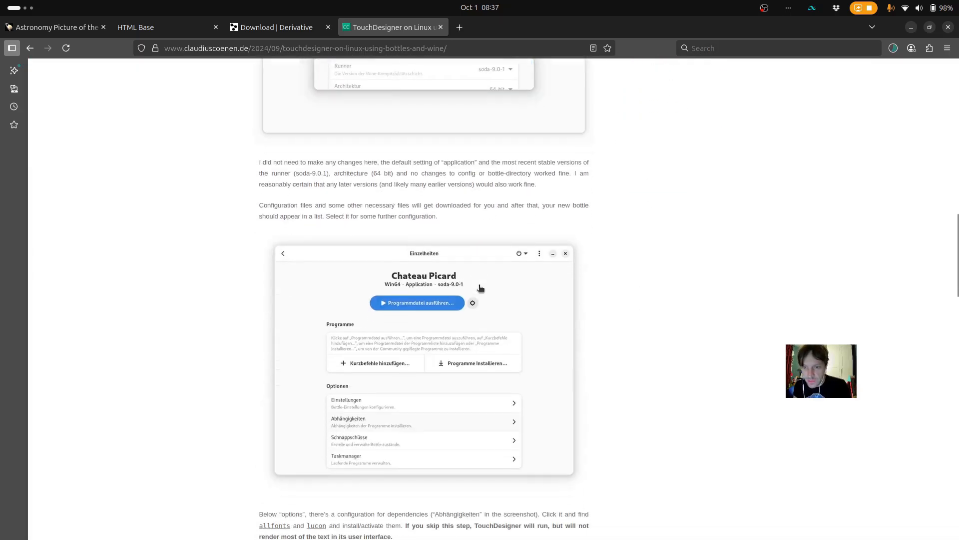
{"action": "scroll", "coordinate": [480, 288], "scroll_direction": "down", "scroll_amount": 2}
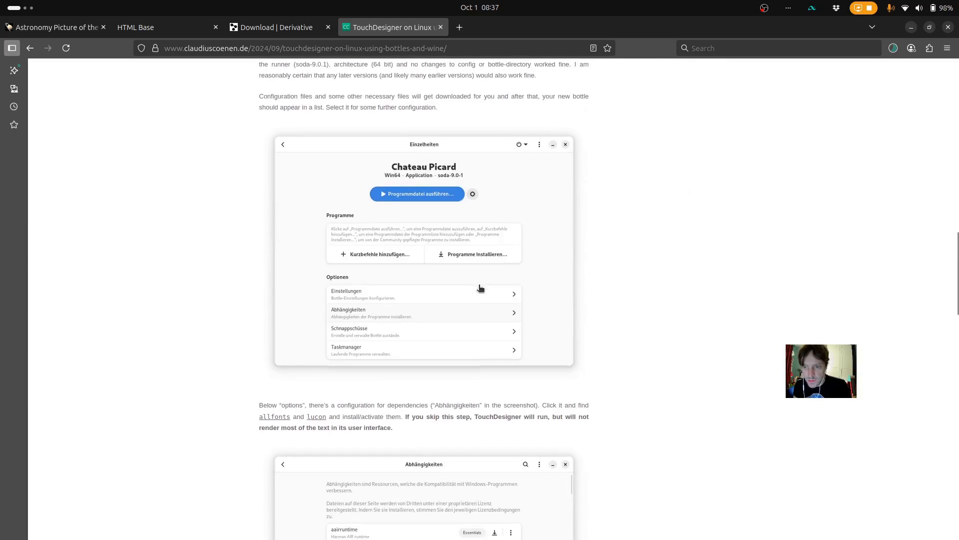
{"action": "scroll", "coordinate": [480, 288], "scroll_direction": "down", "scroll_amount": 4}
{"action": "scroll", "coordinate": [480, 288], "scroll_direction": "up", "scroll_amount": 3}
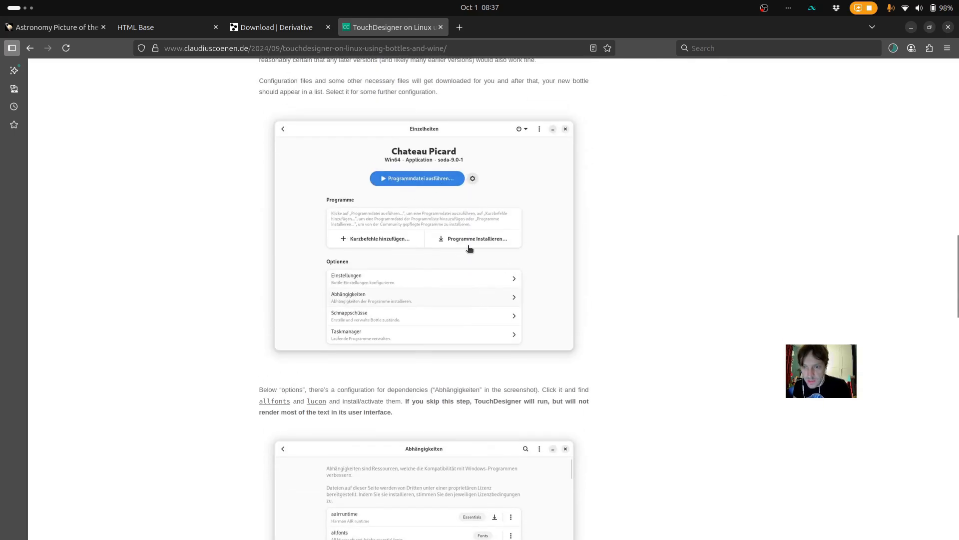
{"action": "scroll", "coordinate": [469, 248], "scroll_direction": "down", "scroll_amount": 8}
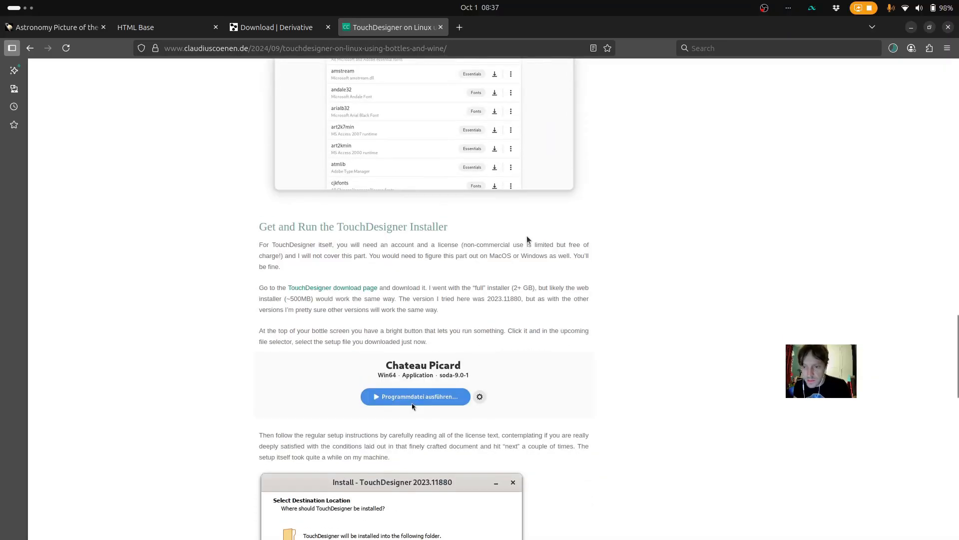
{"action": "scroll", "coordinate": [527, 236], "scroll_direction": "down", "scroll_amount": 3}
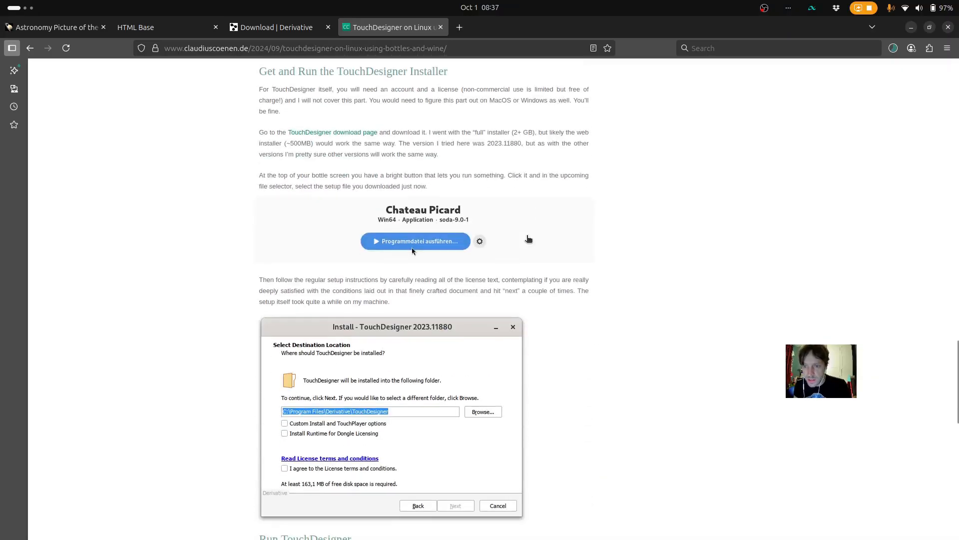
Check the TouchDesigner installer's download progress and read the guide's sections on running TouchDesigner and what works on Linux
{"action": "left_click", "coordinate": [894, 50]}
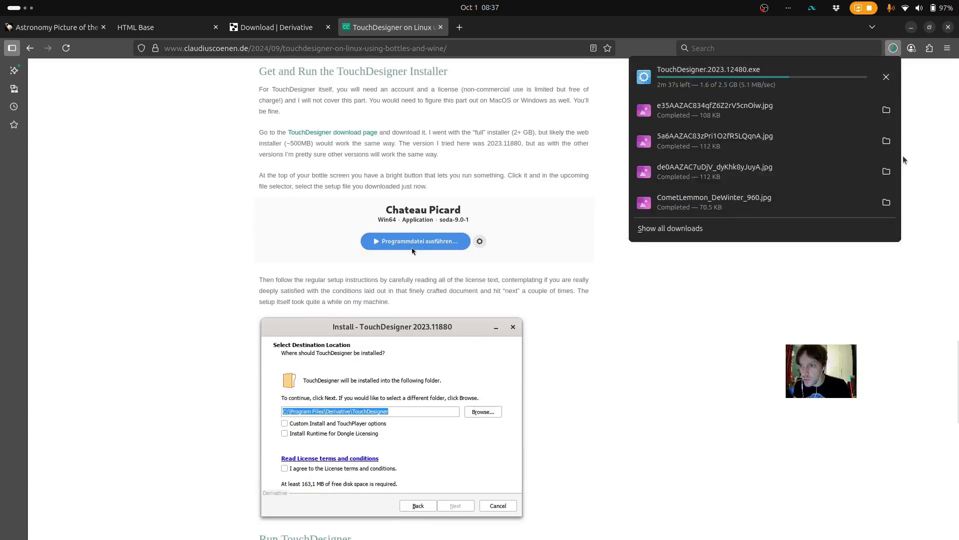
{"action": "left_click", "coordinate": [893, 48]}
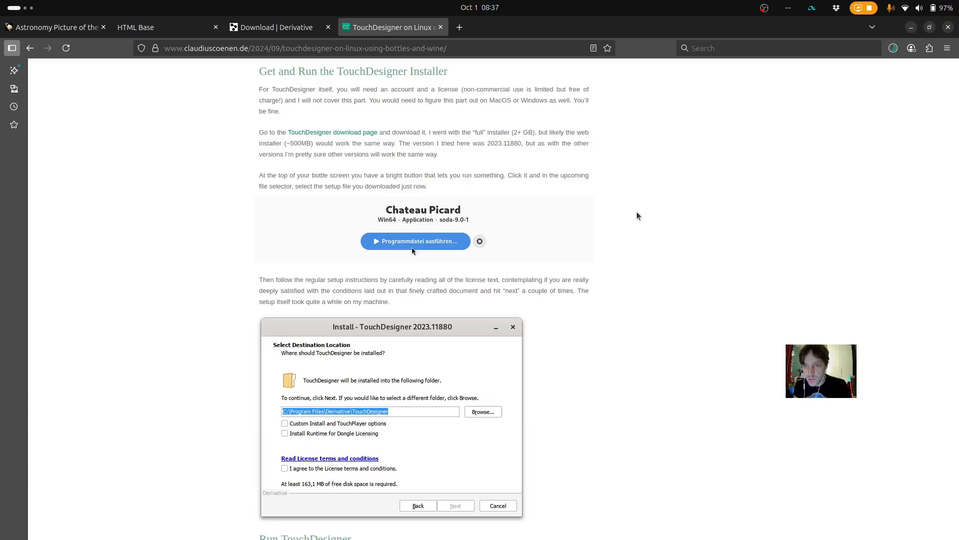
{"action": "scroll", "coordinate": [638, 215], "scroll_direction": "down", "scroll_amount": 1}
{"action": "scroll", "coordinate": [637, 216], "scroll_direction": "down", "scroll_amount": 5}
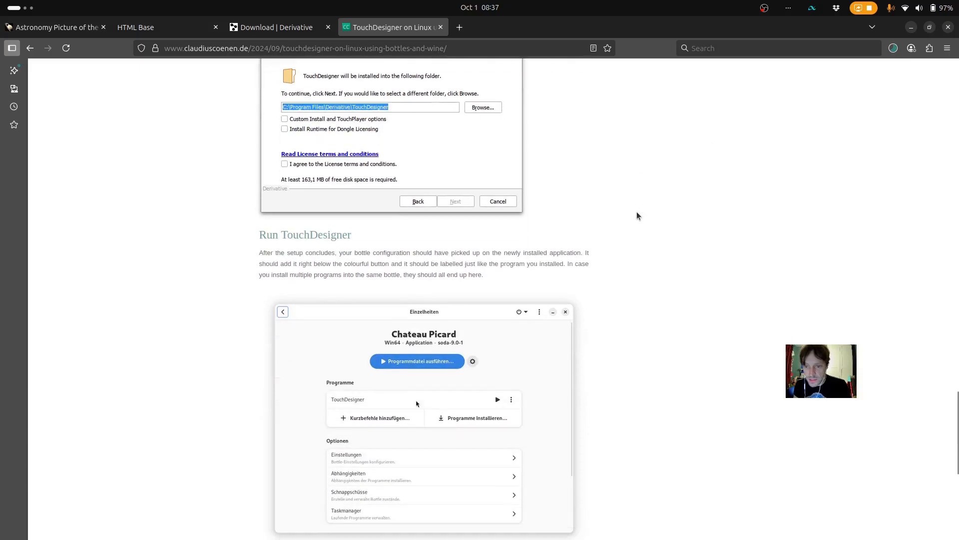
{"action": "scroll", "coordinate": [636, 215], "scroll_direction": "down", "scroll_amount": 6}
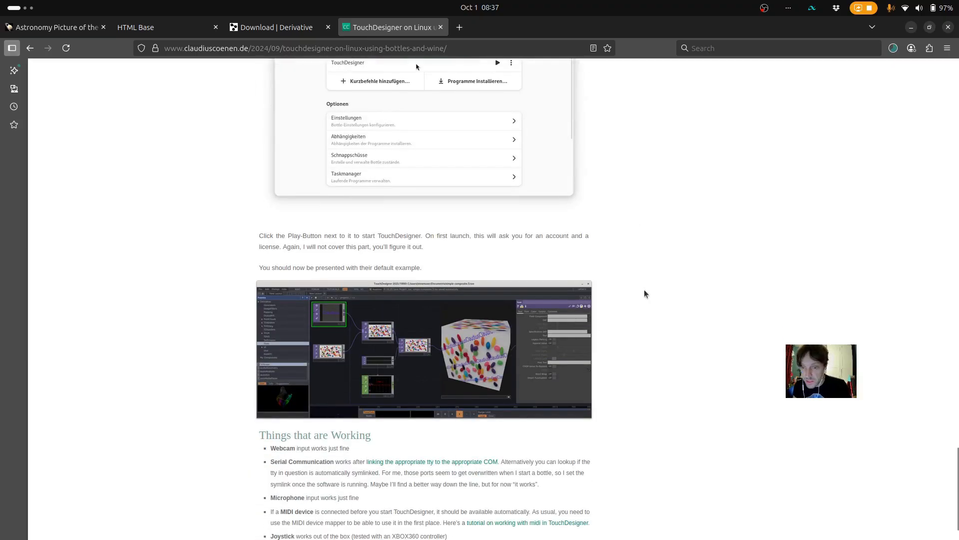
{"action": "scroll", "coordinate": [644, 291], "scroll_direction": "down", "scroll_amount": 5}
{"action": "scroll", "coordinate": [644, 293], "scroll_direction": "up", "scroll_amount": 4}
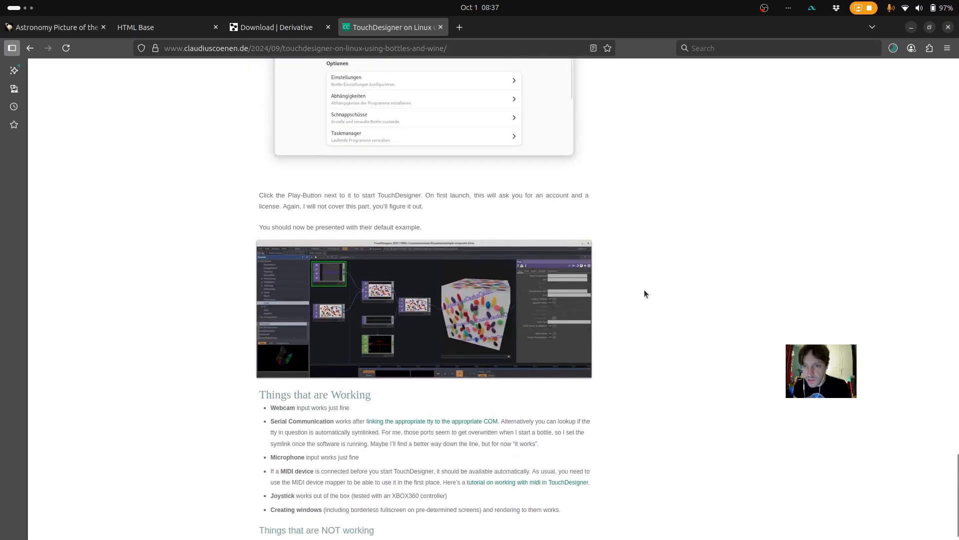
{"action": "scroll", "coordinate": [644, 293], "scroll_direction": "down", "scroll_amount": 2}
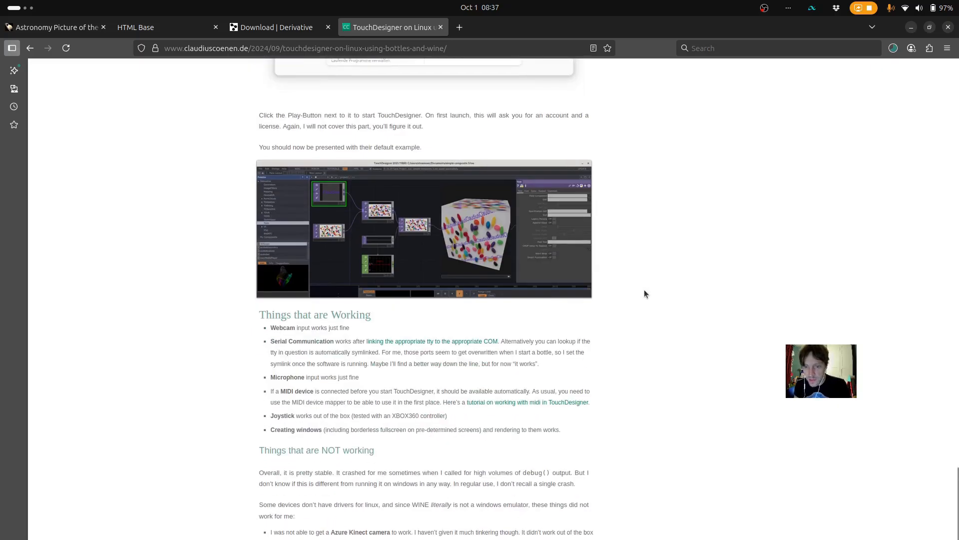
{"action": "scroll", "coordinate": [644, 293], "scroll_direction": "down", "scroll_amount": 1}
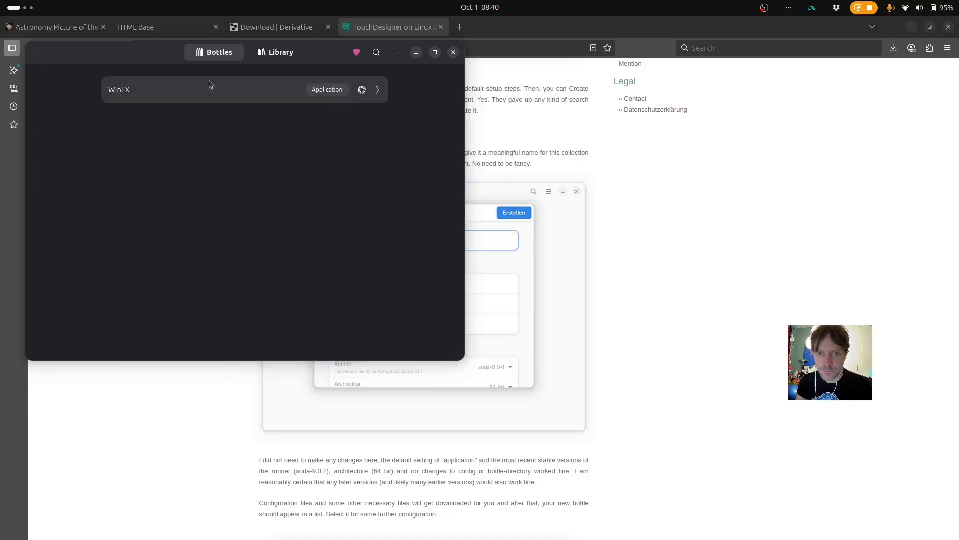
Switch to Bottles and run TouchDesigner.2023.12480.exe from the Downloads folder inside the WinLX bottle
{"action": "left_click_drag", "start_coordinate": [140, 49], "coordinate": [210, 142]}
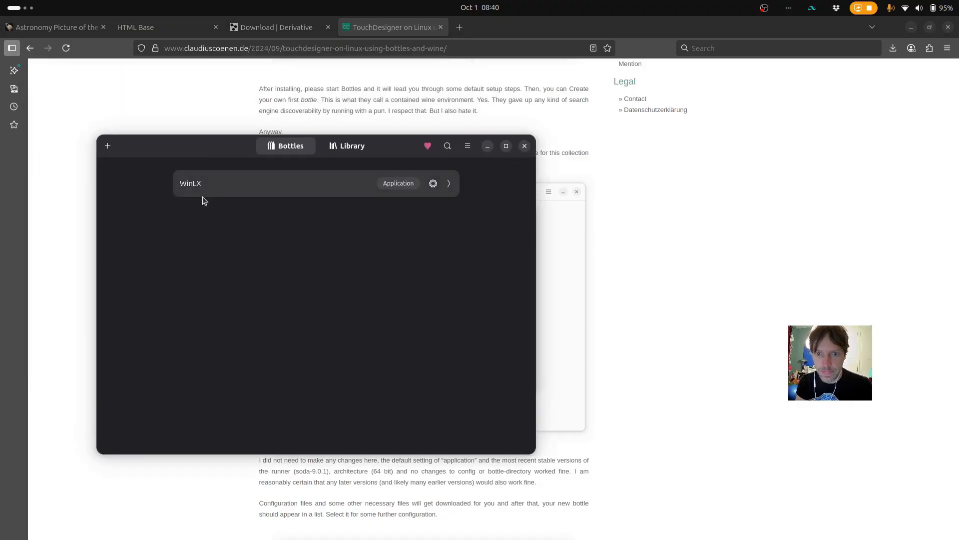
{"action": "left_click", "coordinate": [237, 192]}
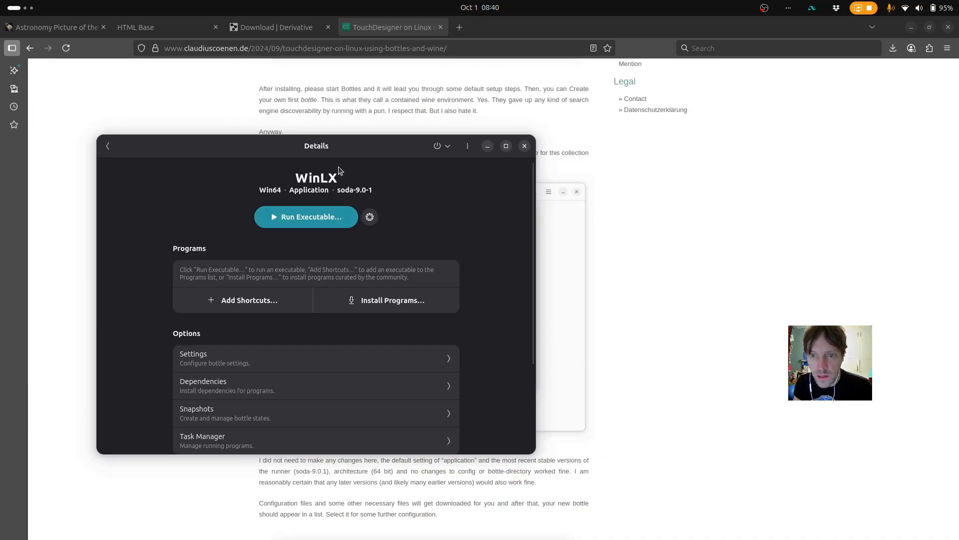
{"action": "left_click", "coordinate": [315, 215]}
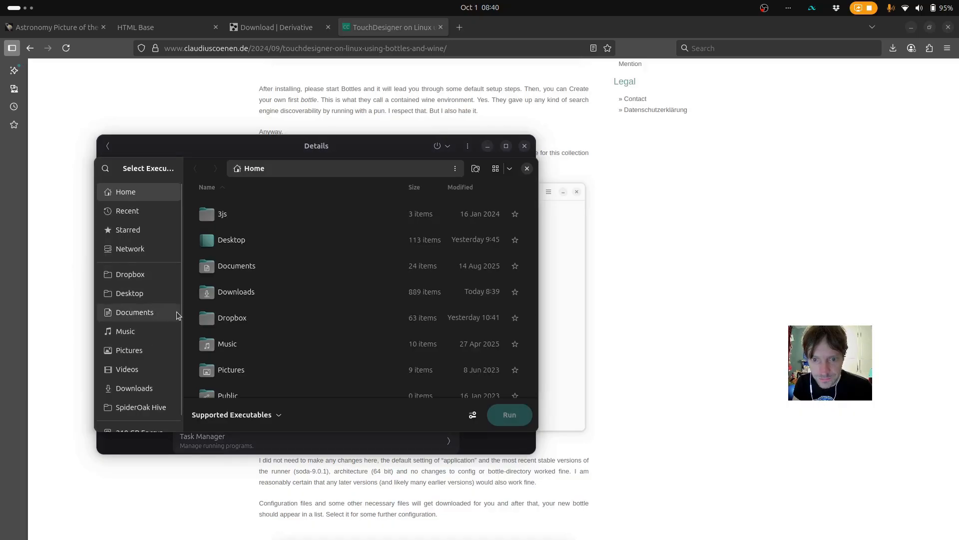
{"action": "left_click", "coordinate": [152, 390]}
{"action": "left_click", "coordinate": [250, 218]}
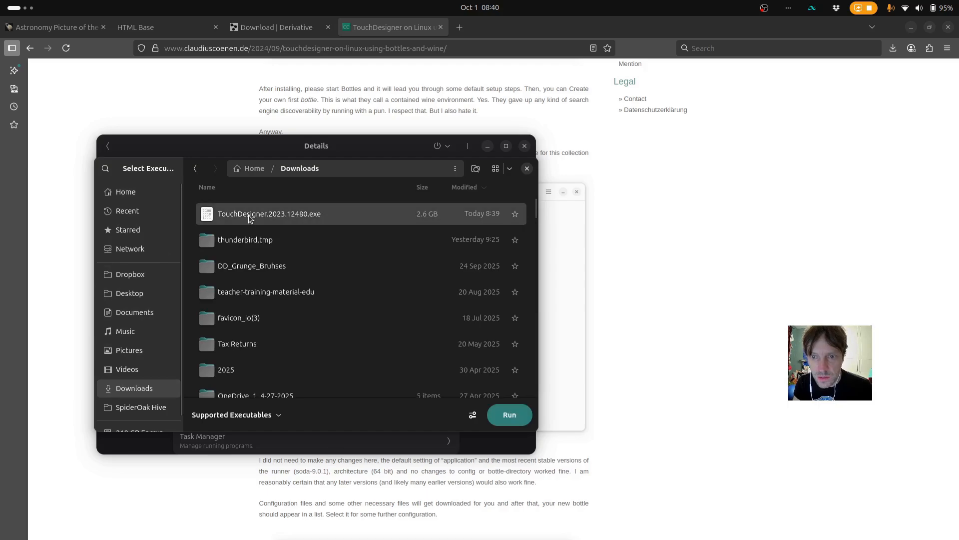
{"action": "left_click", "coordinate": [508, 416]}
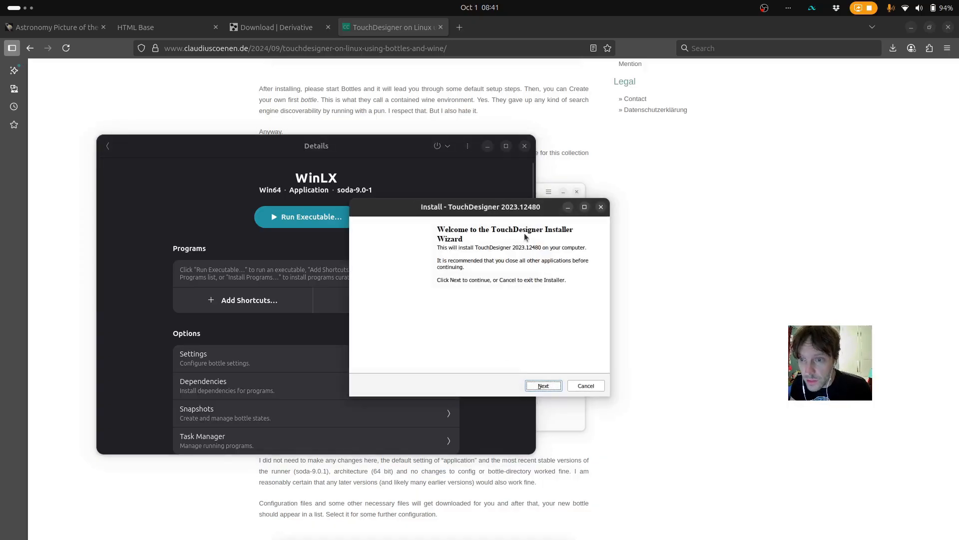
Accept the license terms in the TouchDesigner installer and proceed with the default folder C:\Program Files\Derivative\TouchDesigner, leaving the optional components off
{"action": "left_click", "coordinate": [544, 385]}
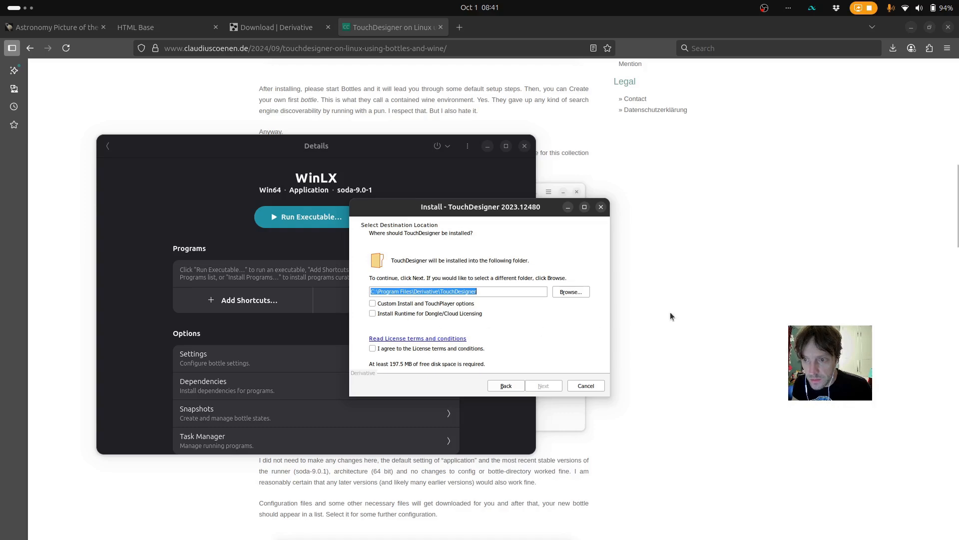
{"action": "scroll", "coordinate": [671, 316], "scroll_direction": "down", "scroll_amount": 10}
{"action": "scroll", "coordinate": [671, 315], "scroll_direction": "down", "scroll_amount": 5}
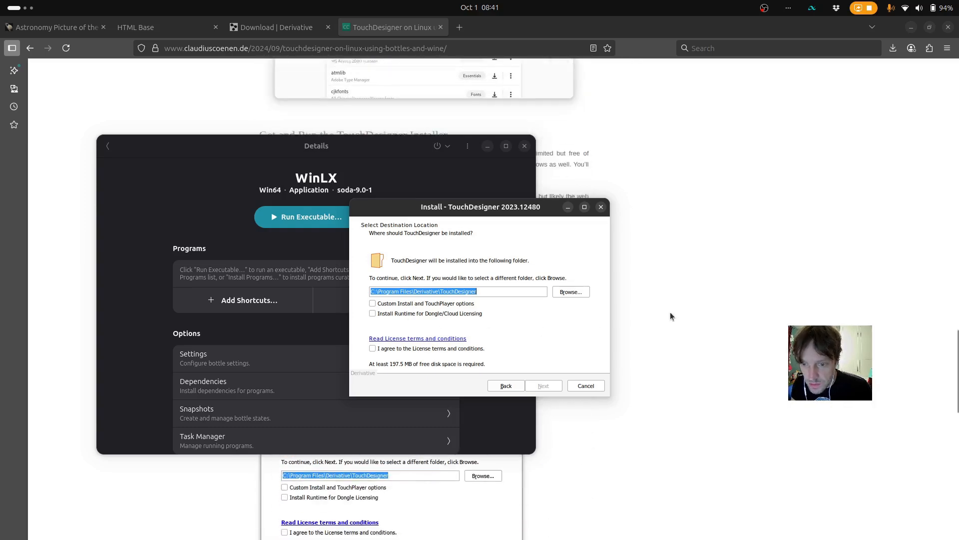
{"action": "scroll", "coordinate": [671, 314], "scroll_direction": "down", "scroll_amount": 5}
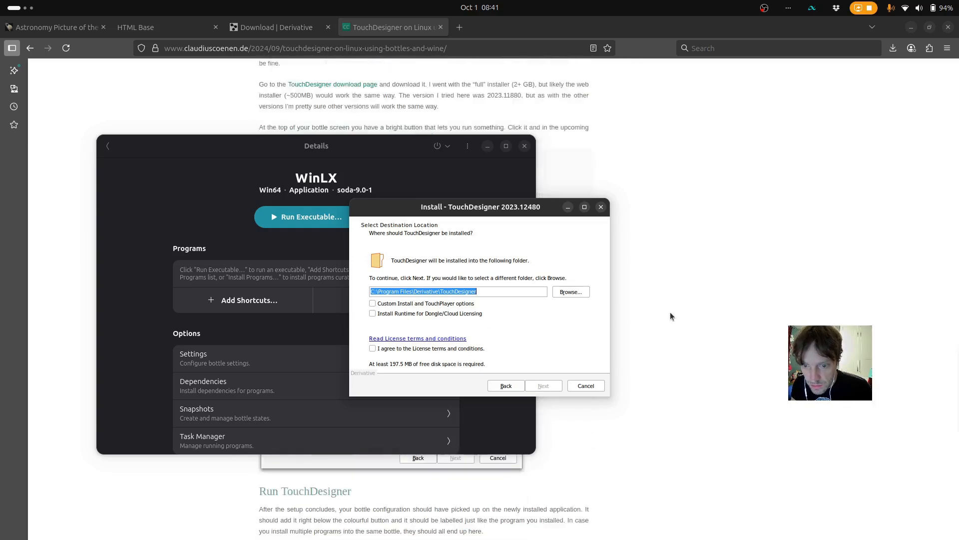
{"action": "scroll", "coordinate": [670, 314], "scroll_direction": "up", "scroll_amount": 5}
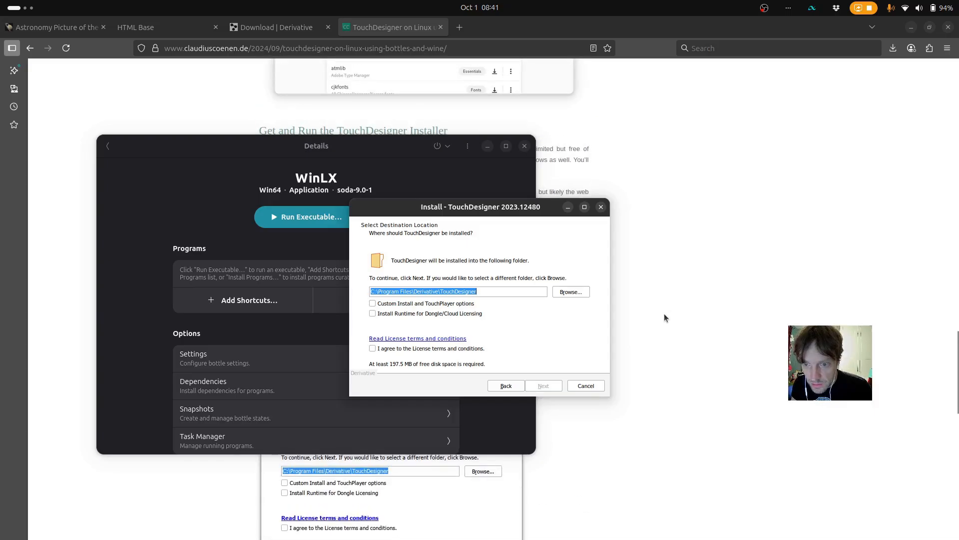
{"action": "left_click", "coordinate": [372, 350]}
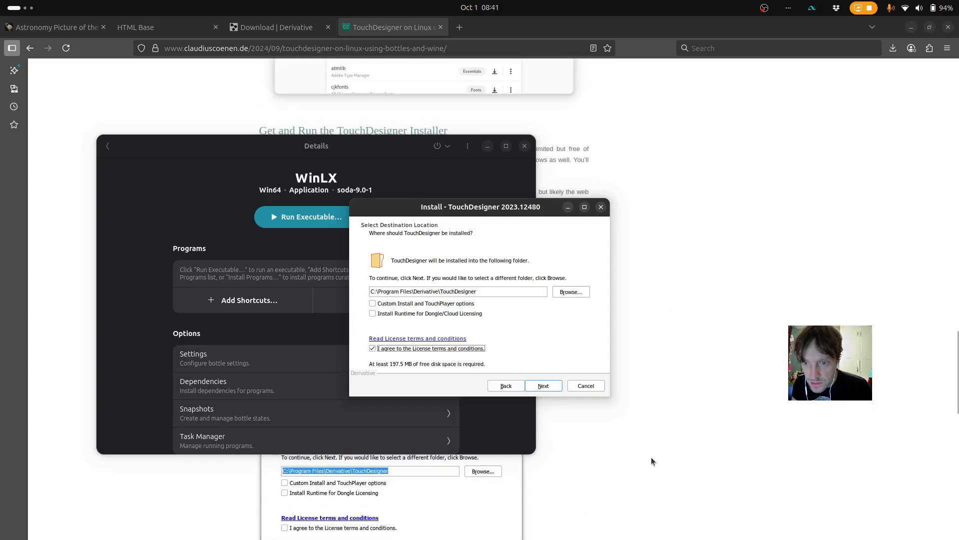
{"action": "scroll", "coordinate": [652, 457], "scroll_direction": "down", "scroll_amount": 10}
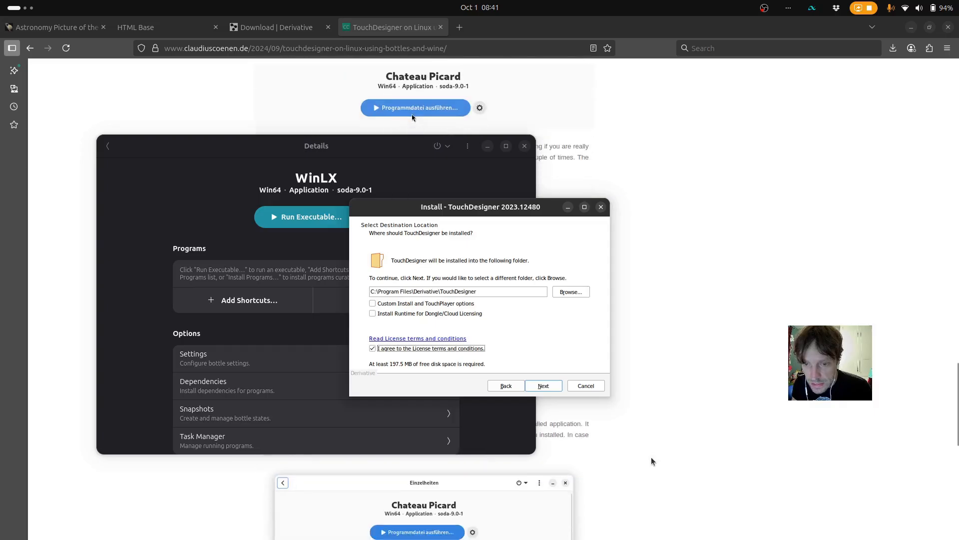
{"action": "scroll", "coordinate": [651, 457], "scroll_direction": "up", "scroll_amount": 5}
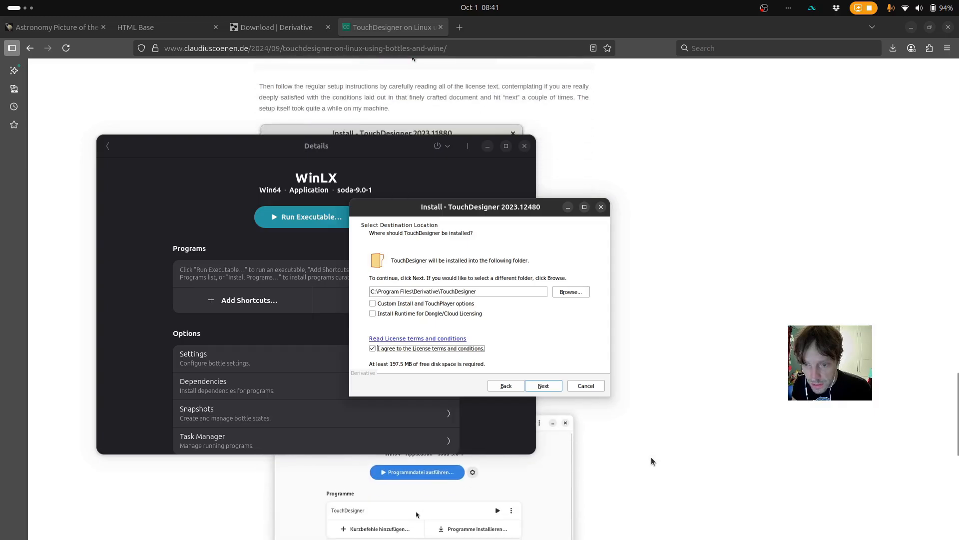
{"action": "left_click", "coordinate": [543, 386]}
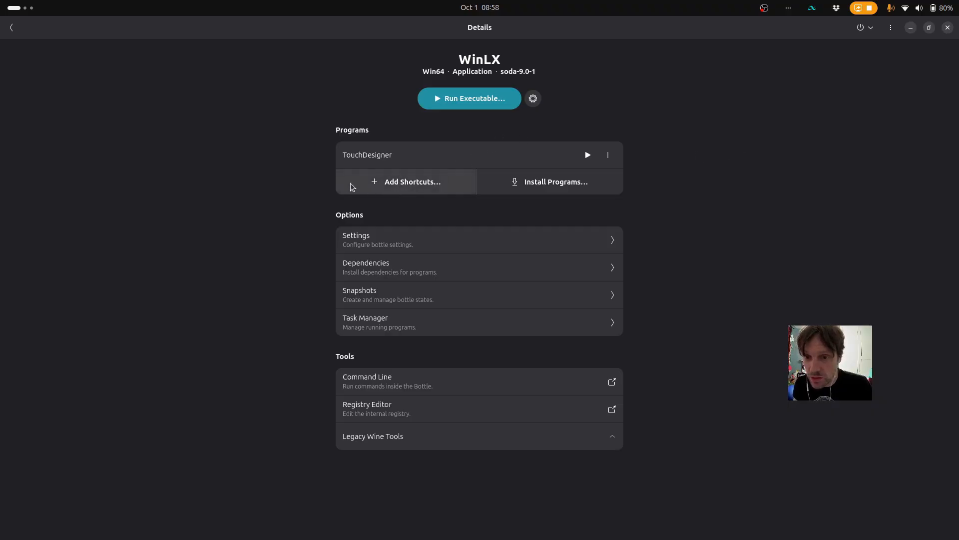
Locate TouchDesigner.exe in drive_c/Program Files/Derivative/TouchDesigner/bin as a shortcut candidate for the WinLX bottle, and close the file chooser without adding it
{"action": "left_click", "coordinate": [377, 182]}
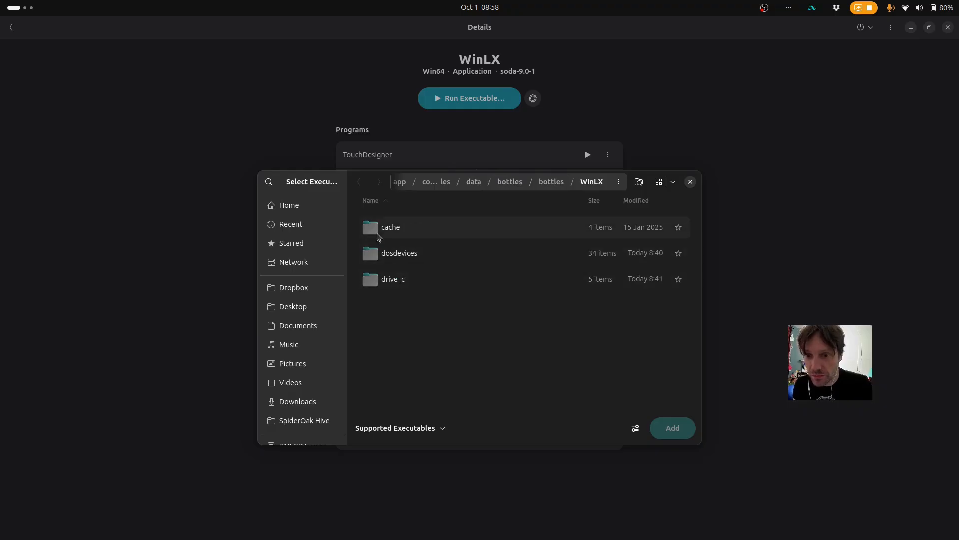
{"action": "double_click", "coordinate": [395, 283]}
{"action": "double_click", "coordinate": [430, 259]}
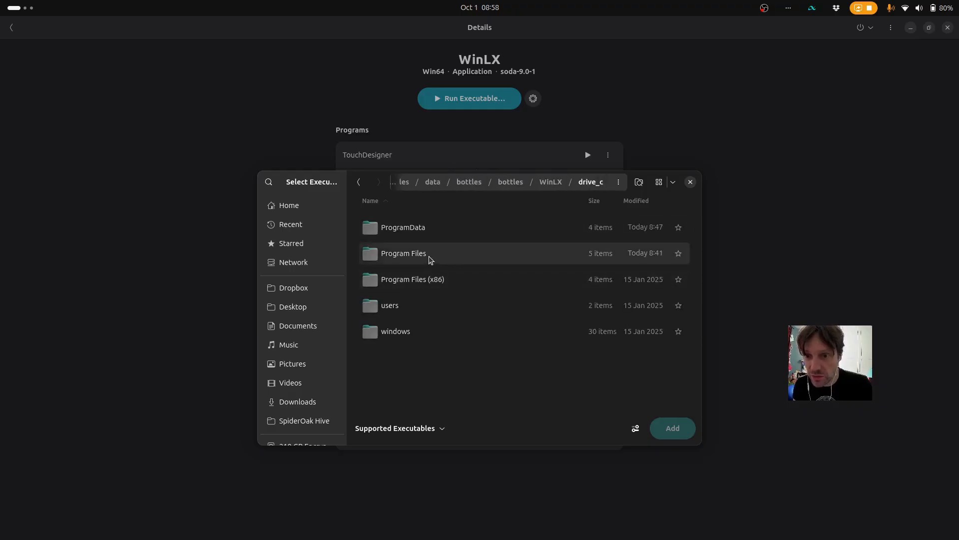
{"action": "double_click", "coordinate": [400, 259]}
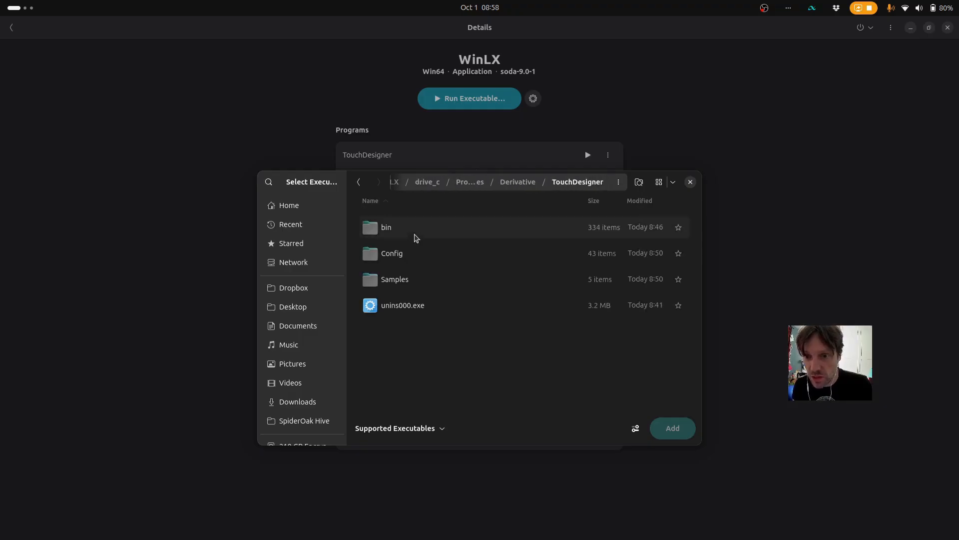
{"action": "double_click", "coordinate": [394, 235]}
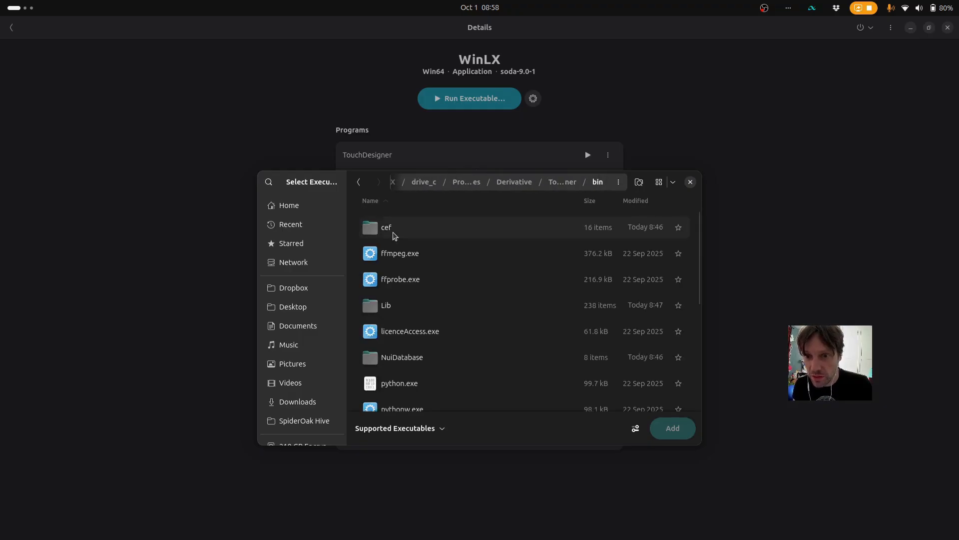
{"action": "scroll", "coordinate": [472, 300], "scroll_direction": "down", "scroll_amount": 7}
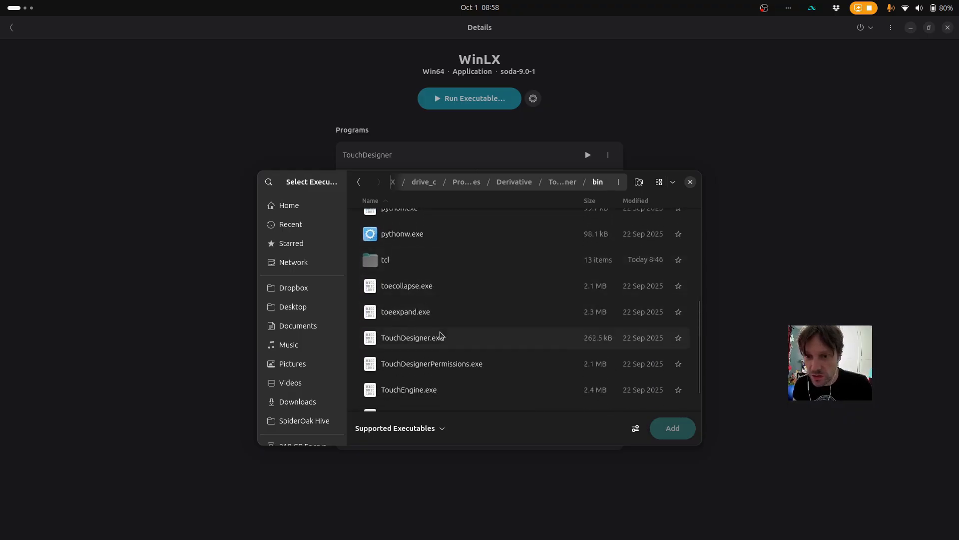
{"action": "left_click", "coordinate": [435, 343]}
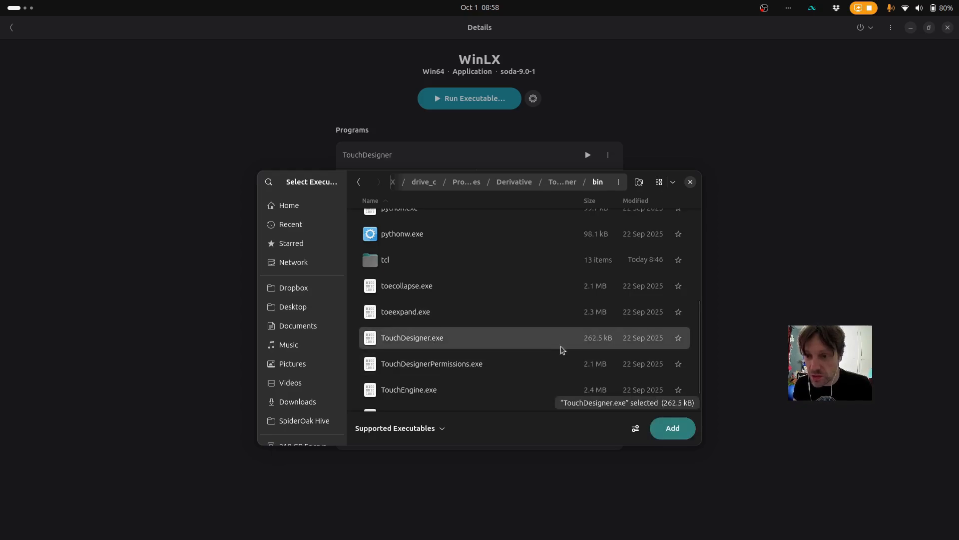
{"action": "left_click", "coordinate": [690, 183]}
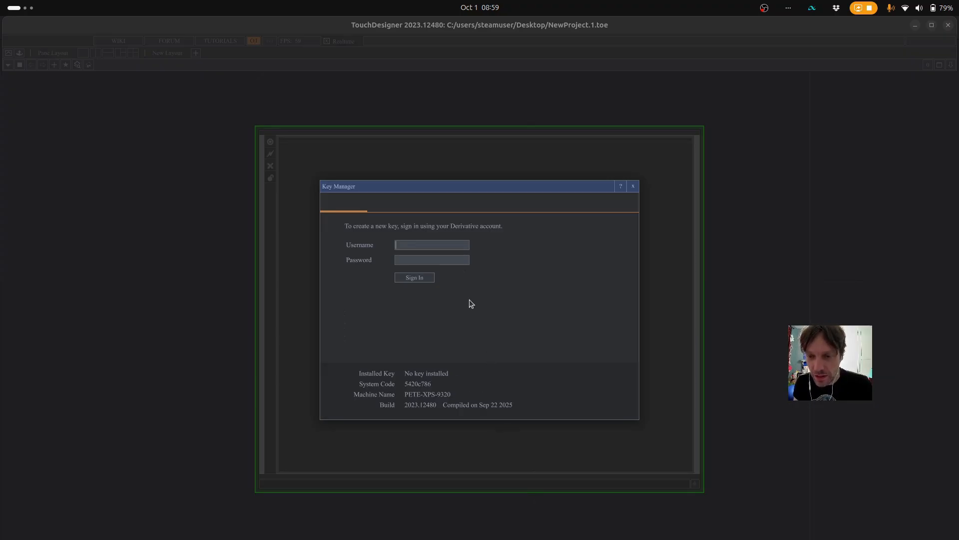
Sign in to the Key Manager with the Derivative account's username and password, select the listed license and create a Non-Commercial key
{"action": "left_click", "coordinate": [448, 244]}
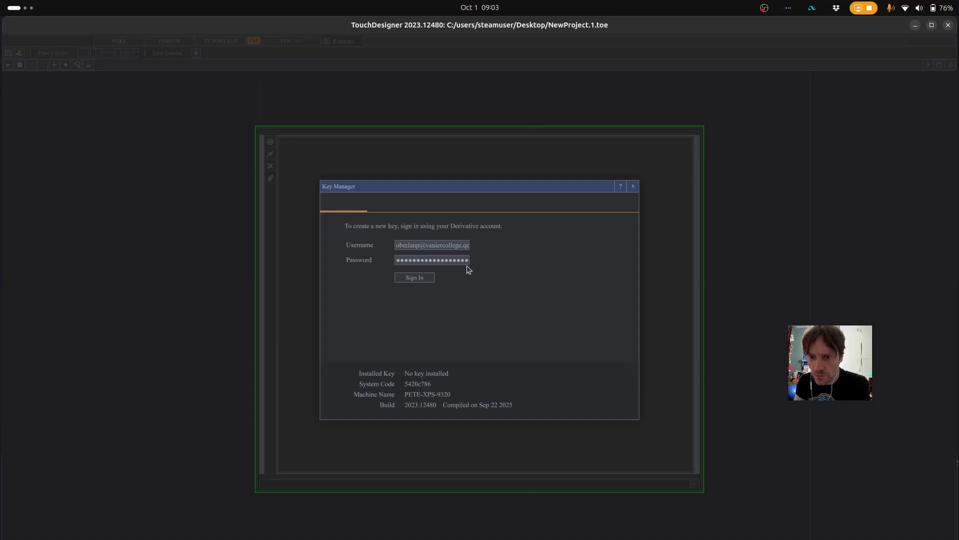
{"action": "left_click", "coordinate": [424, 277]}
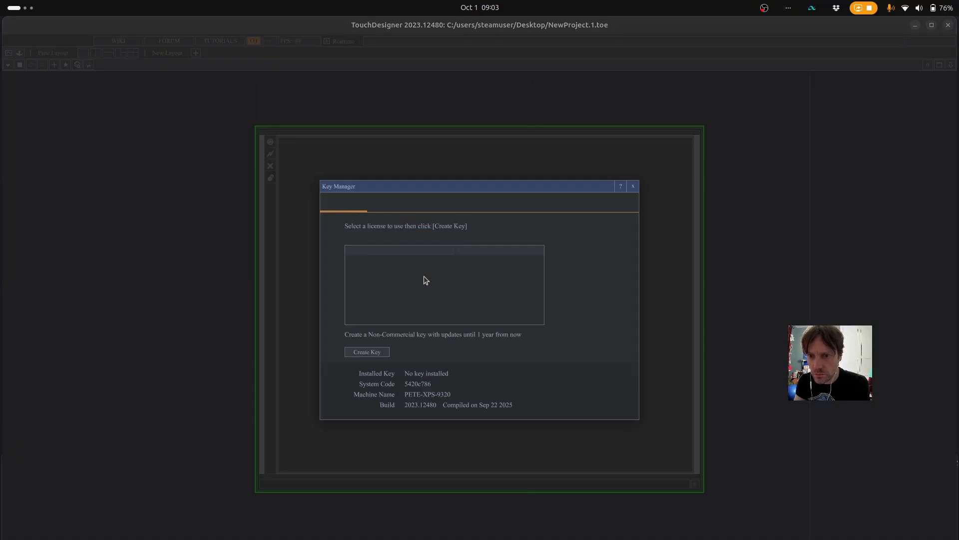
{"action": "left_click", "coordinate": [376, 252]}
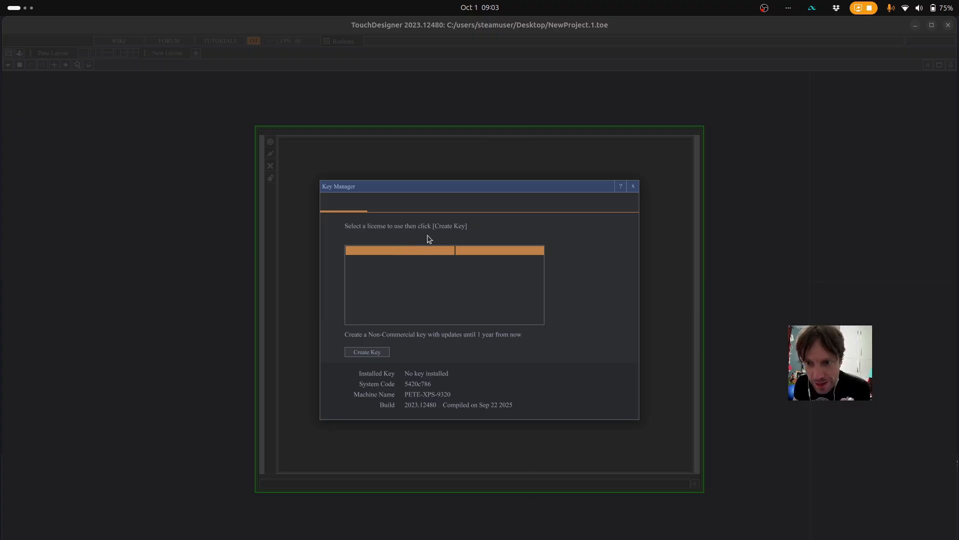
{"action": "left_click", "coordinate": [376, 353]}
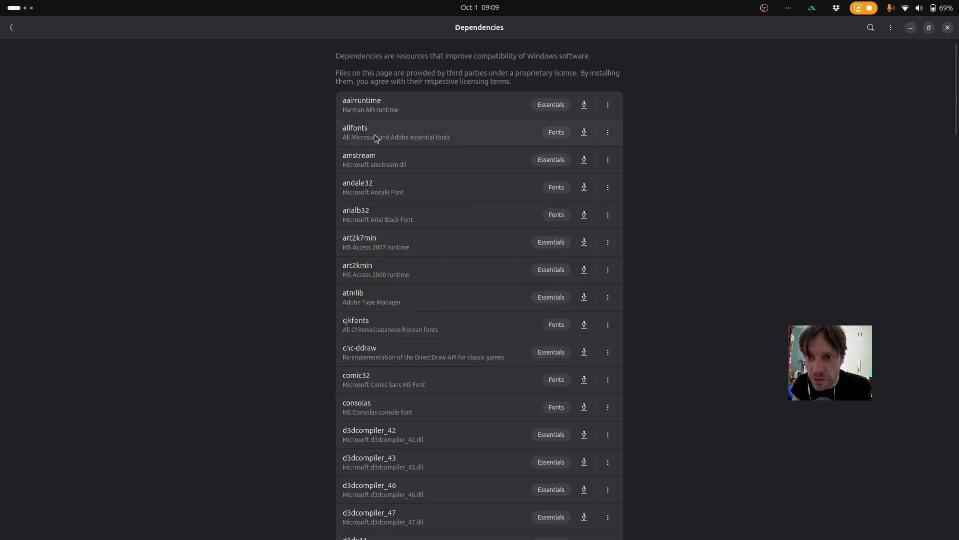
Install the allfonts dependency in the Bottles environment and leave the dependencies list
{"action": "left_click", "coordinate": [585, 133]}
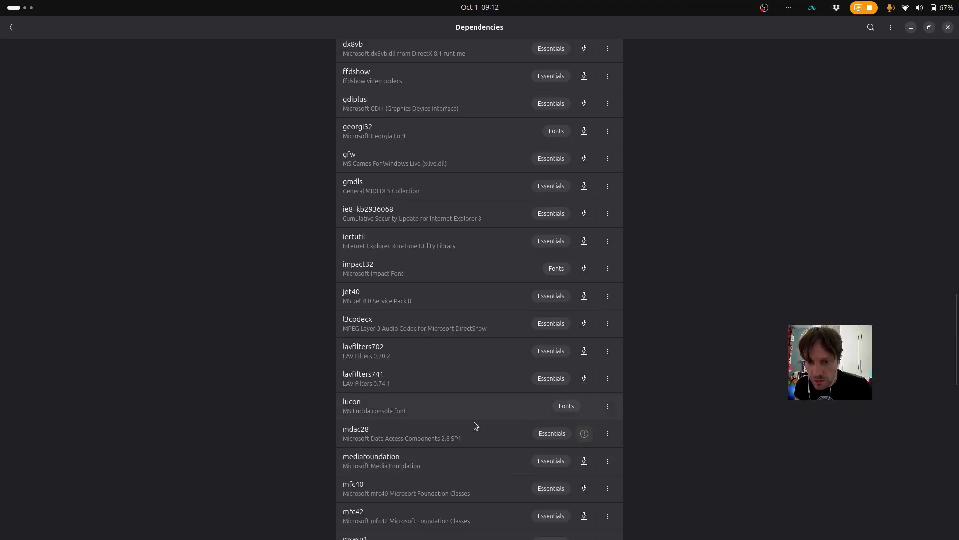
{"action": "scroll", "coordinate": [263, 333], "scroll_direction": "up", "scroll_amount": 15}
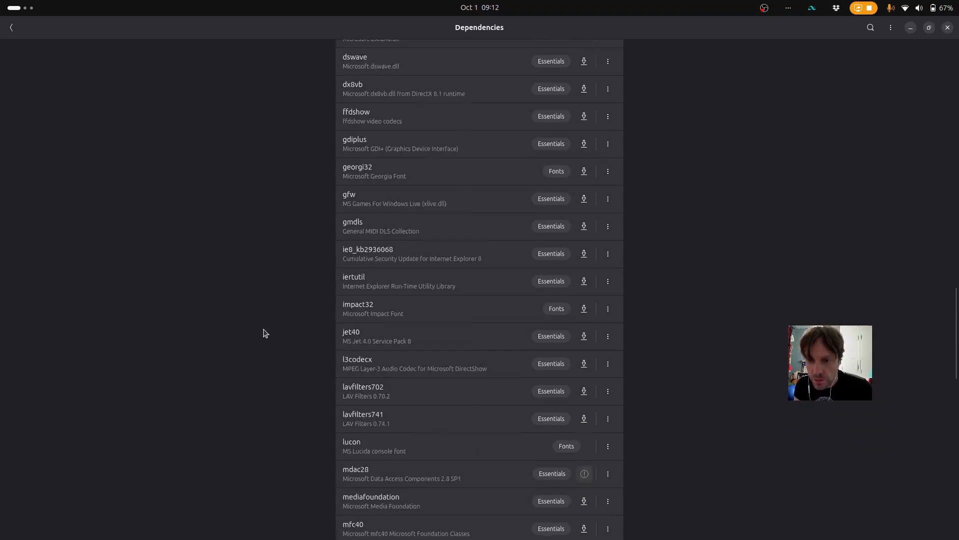
{"action": "scroll", "coordinate": [265, 333], "scroll_direction": "up", "scroll_amount": 10}
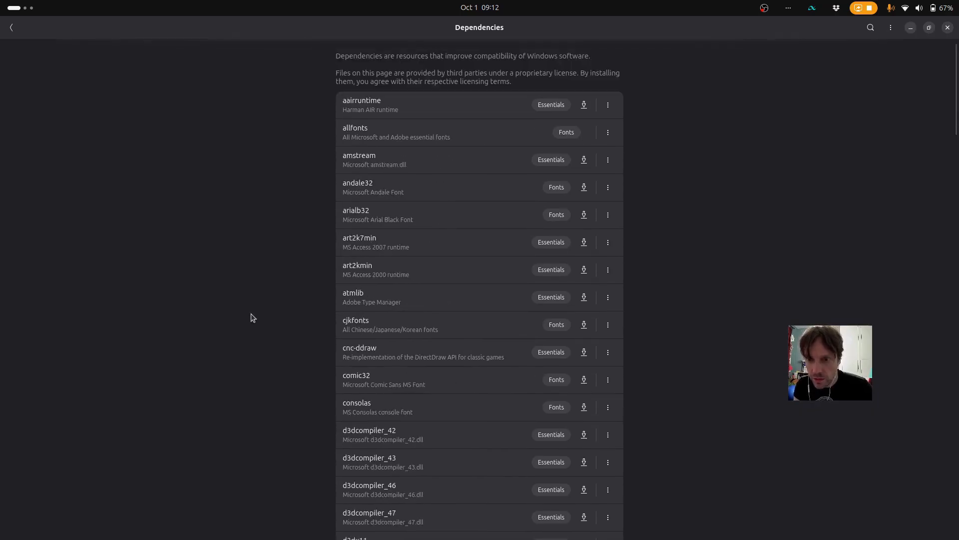
{"action": "left_click", "coordinate": [11, 28]}
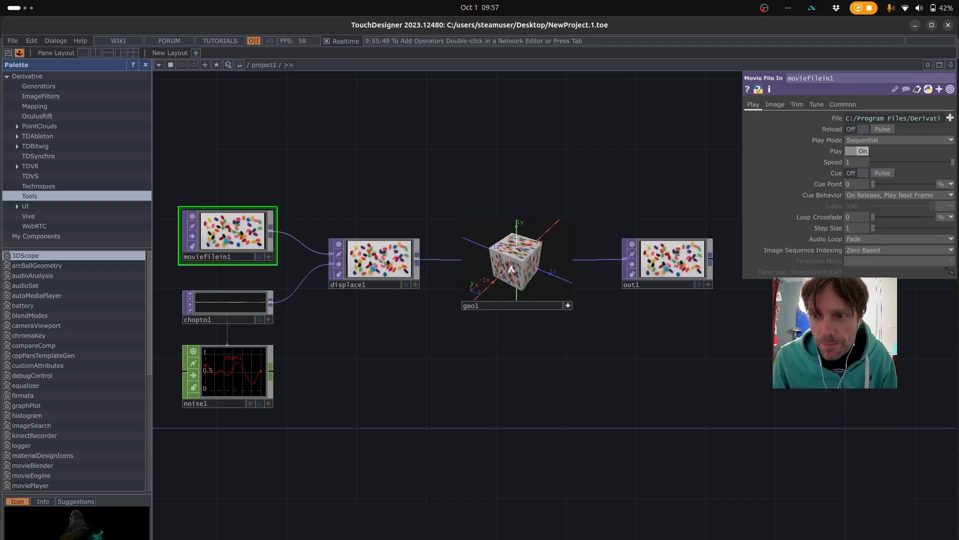
Show the out1 operator's image as the network background and turn that display off again
{"action": "left_click", "coordinate": [684, 253]}
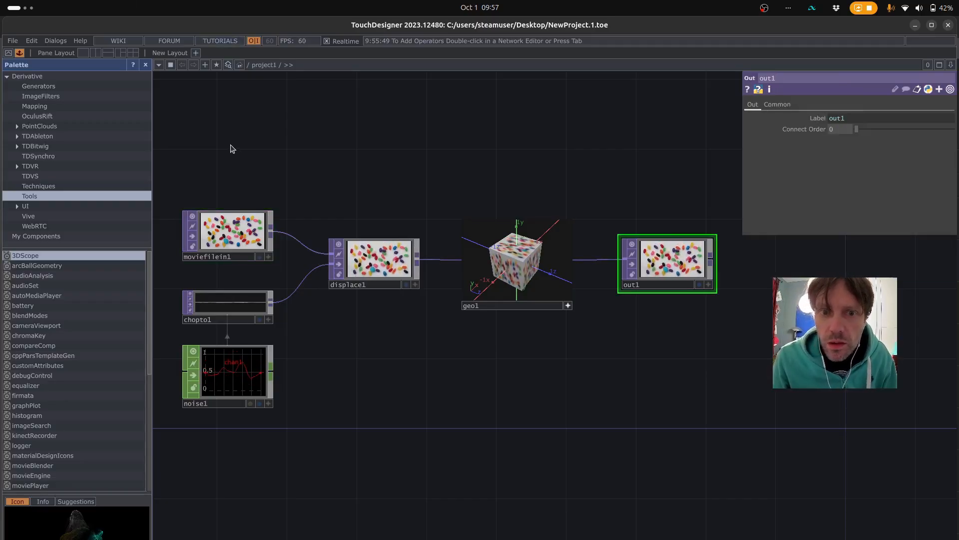
{"action": "left_click", "coordinate": [700, 284]}
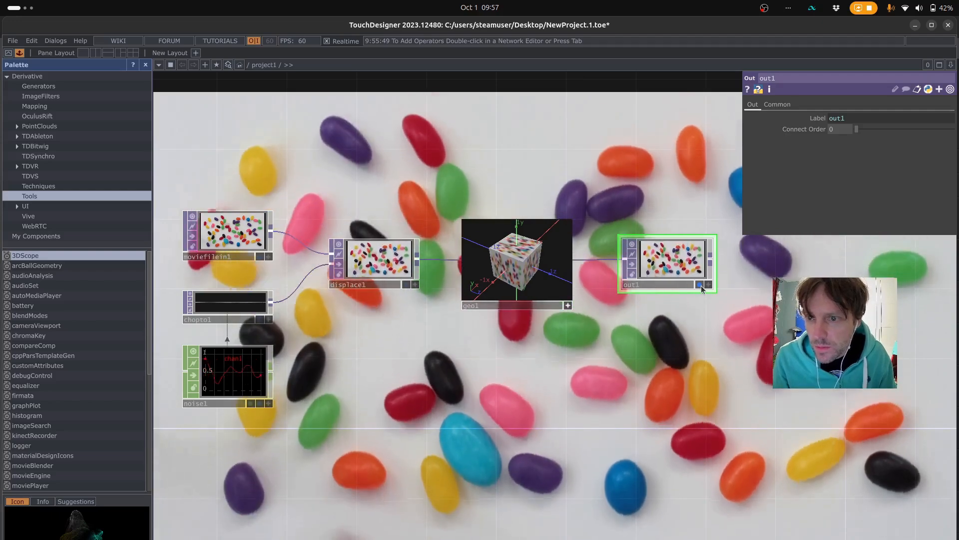
{"action": "left_click", "coordinate": [701, 284]}
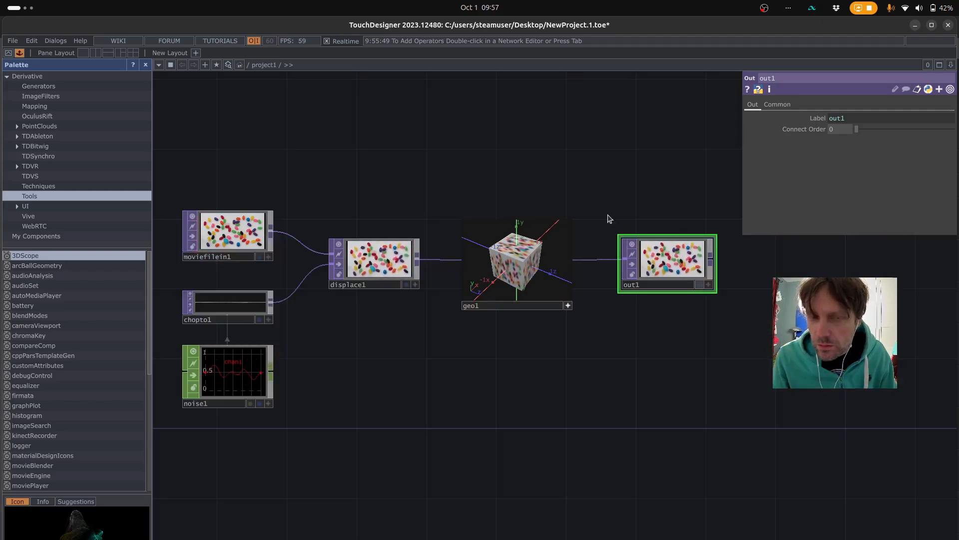
Preview the project's output in the perform window, maximize that window, and exit back to the network editor
{"action": "left_click", "coordinate": [8, 53]}
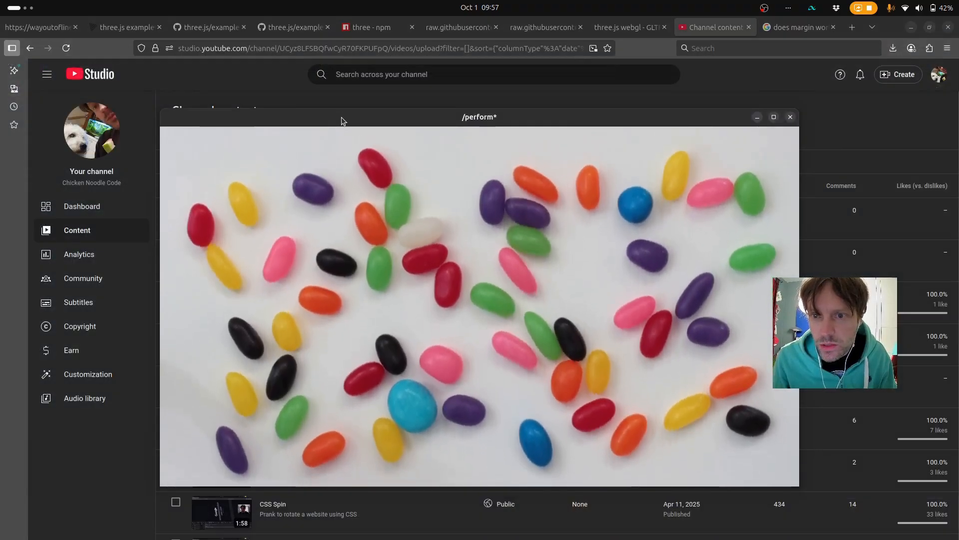
{"action": "left_click_drag", "start_coordinate": [340, 118], "coordinate": [292, 92]}
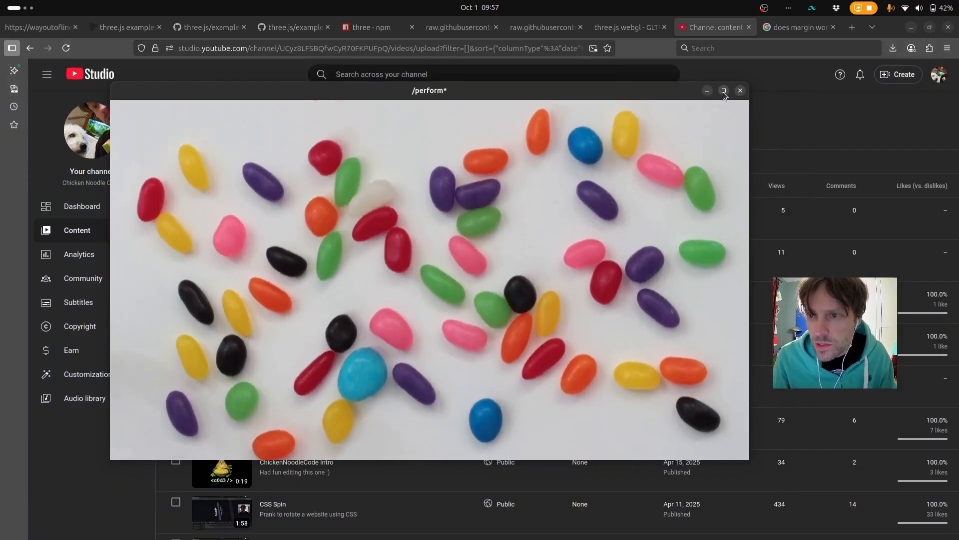
{"action": "left_click", "coordinate": [723, 91]}
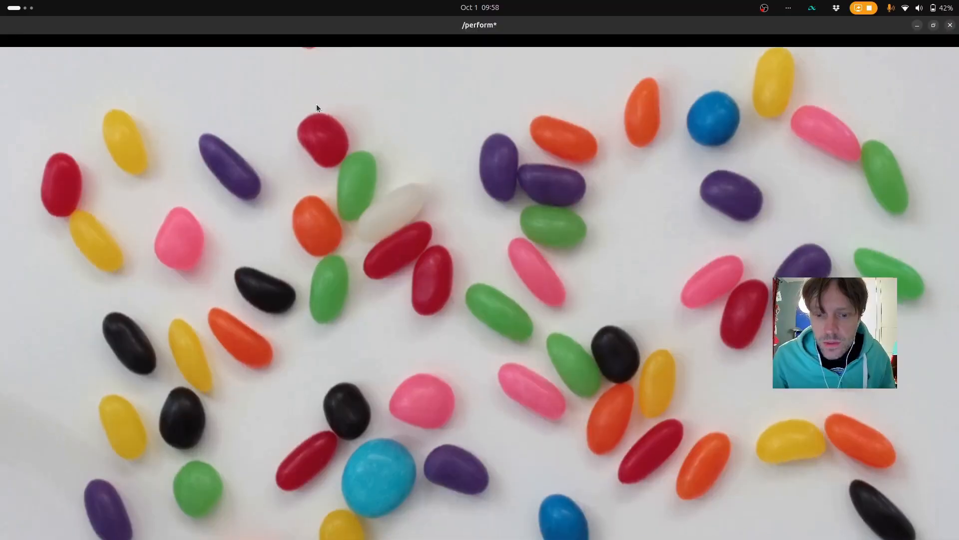
{"action": "key", "text": "Escape"}
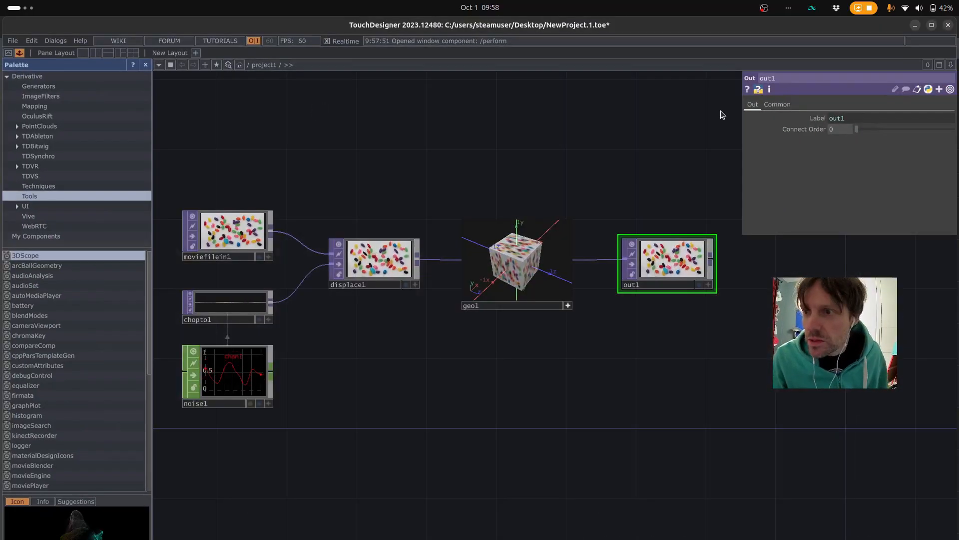
{"action": "scroll", "coordinate": [518, 153], "scroll_direction": "down", "scroll_amount": 5}
{"action": "scroll", "coordinate": [518, 153], "scroll_direction": "up", "scroll_amount": 6}
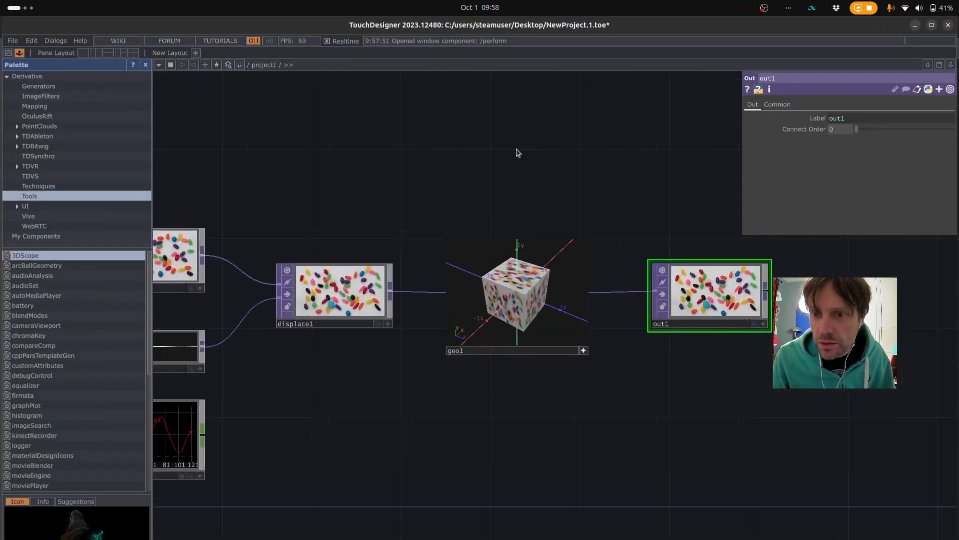
{"action": "scroll", "coordinate": [517, 150], "scroll_direction": "down", "scroll_amount": 1}
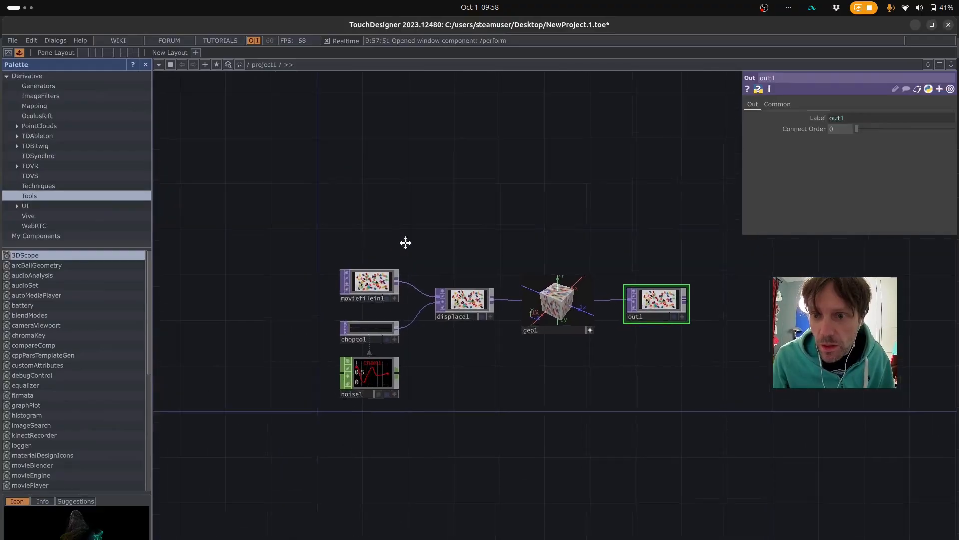
{"action": "left_click_drag", "start_coordinate": [479, 157], "coordinate": [393, 155]}
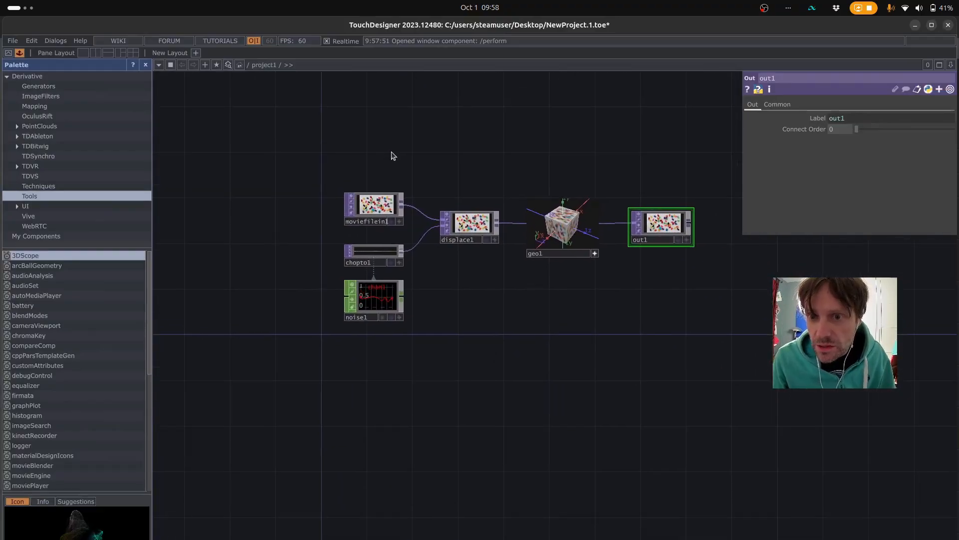